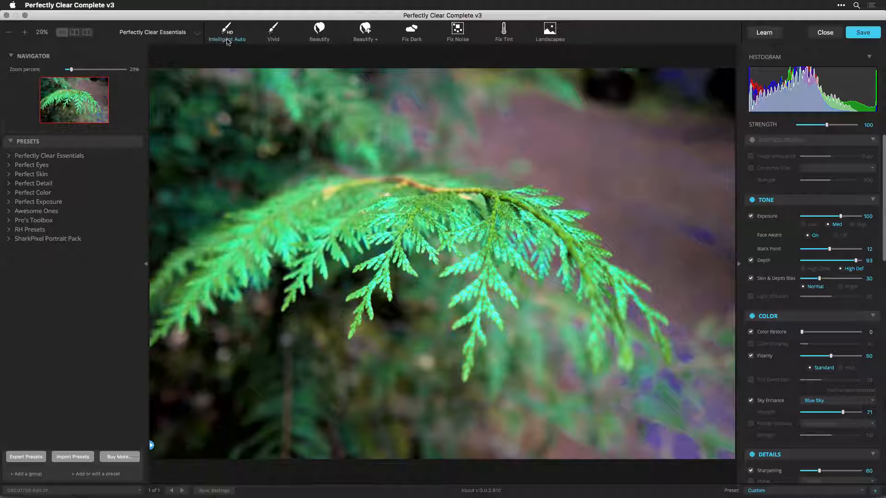
left_click(227, 38)
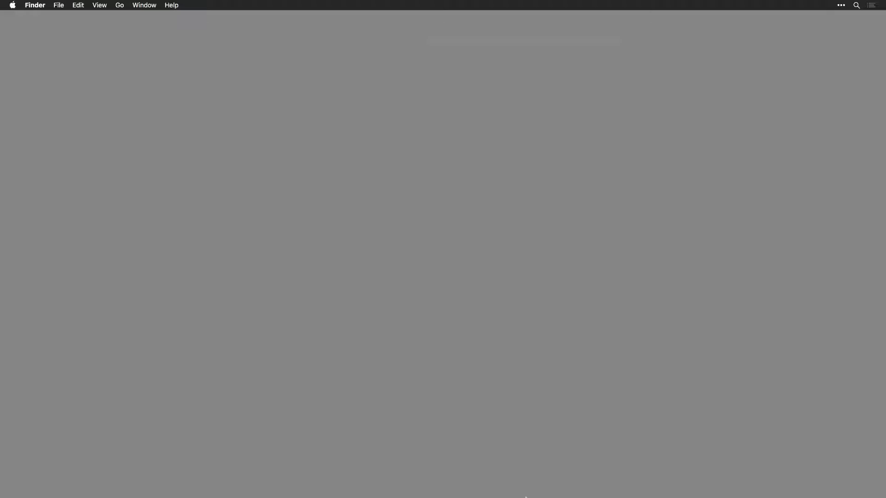
mouse_move(523, 497)
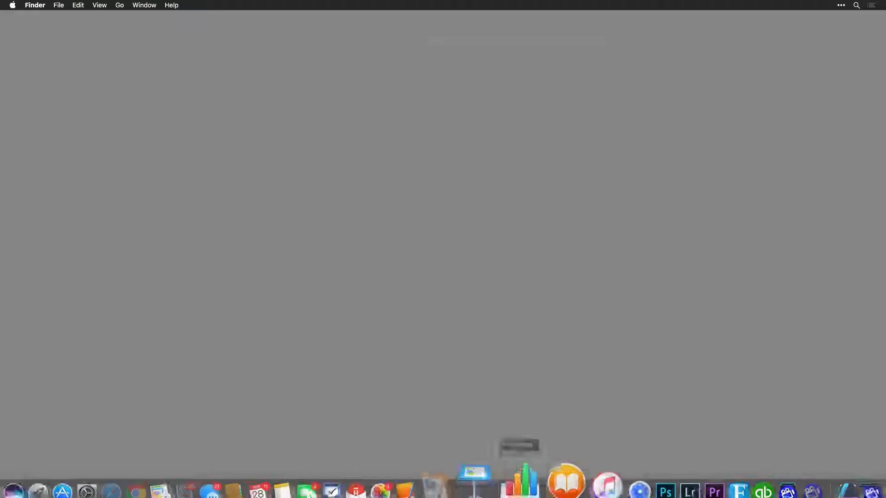
left_click(641, 484)
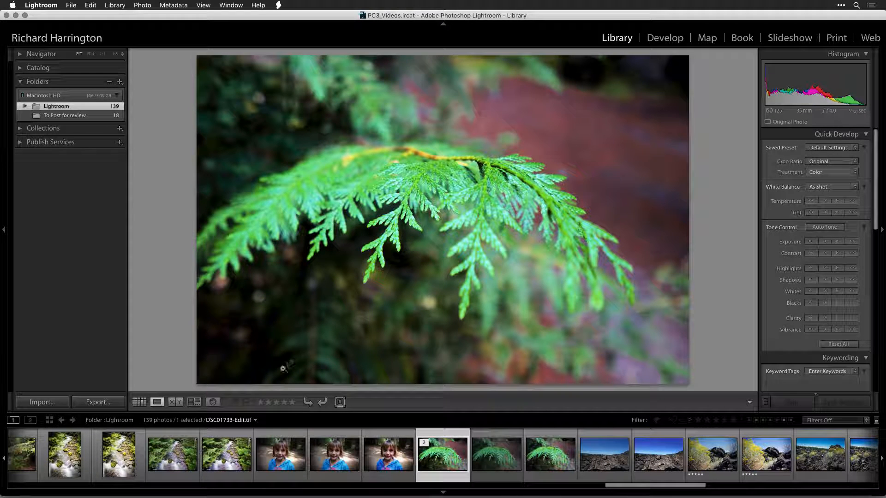
Switch the library to grid view and browse down through the photo thumbnails.
left_click(140, 403)
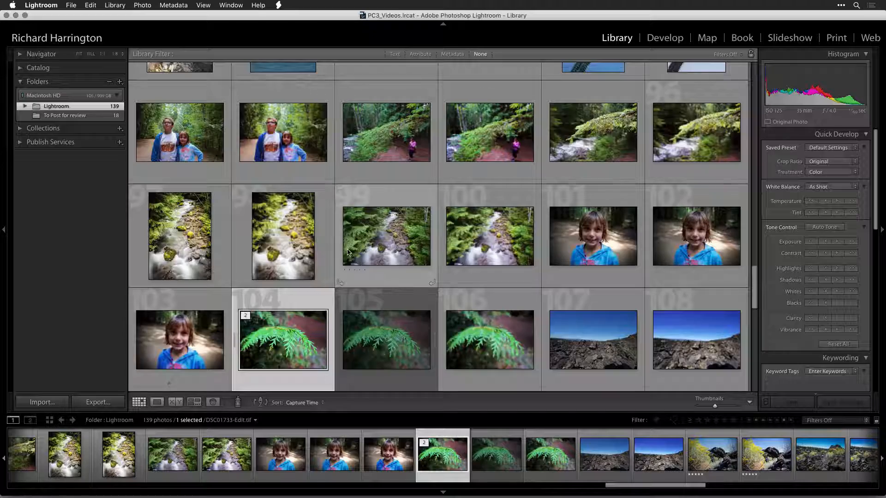
scroll(347, 252, "down", 5)
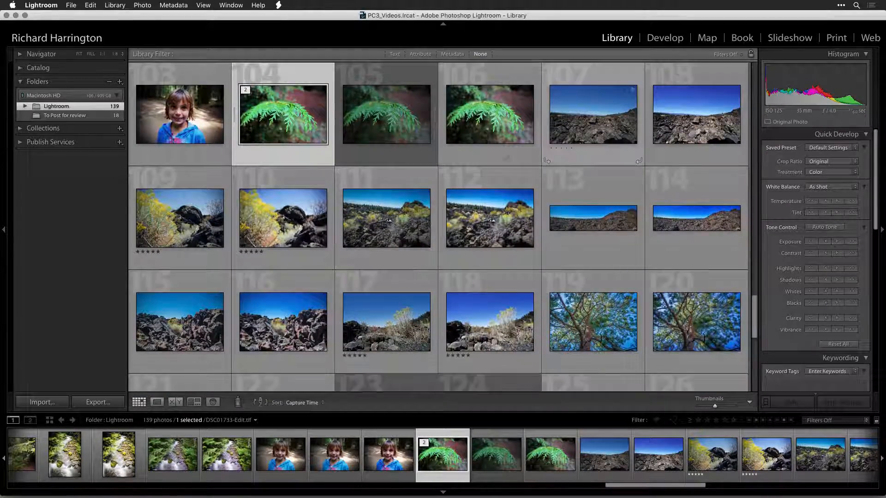
left_click(584, 121)
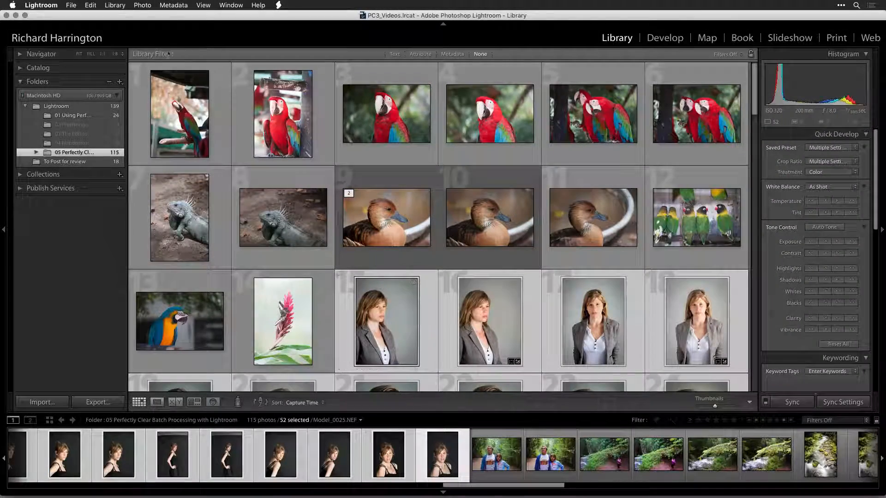
Open the Export dialog for Perfectly Clear Complete v3 and examine its preset choices.
left_click(71, 5)
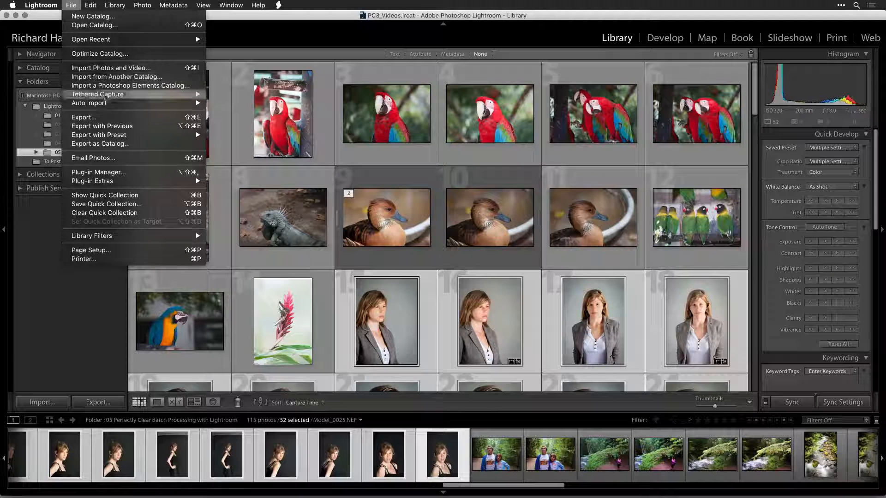
left_click(109, 117)
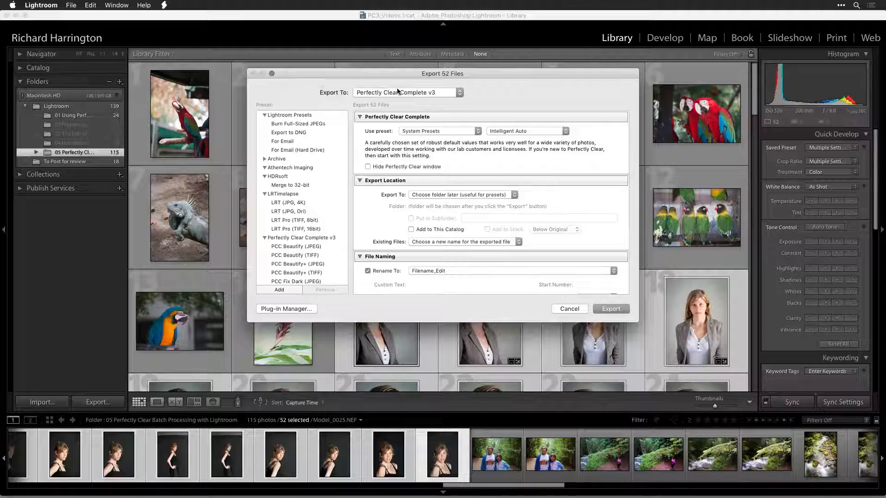
left_click(464, 130)
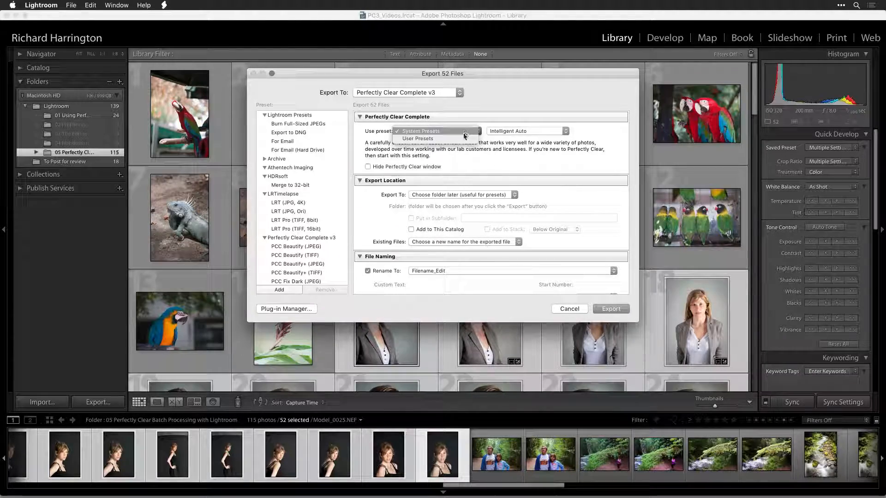
left_click(463, 137)
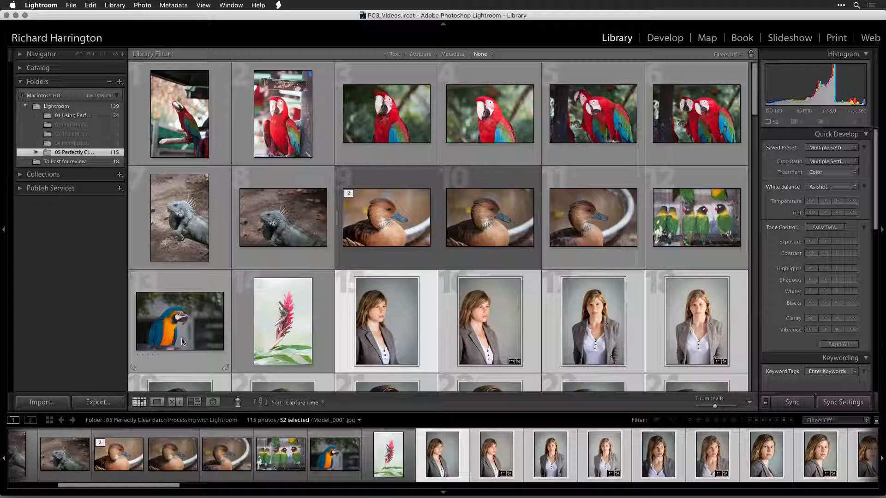
Select five bird photos: the blue-and-gold macaw, the lovebirds, and three red macaw shots.
left_click(182, 339)
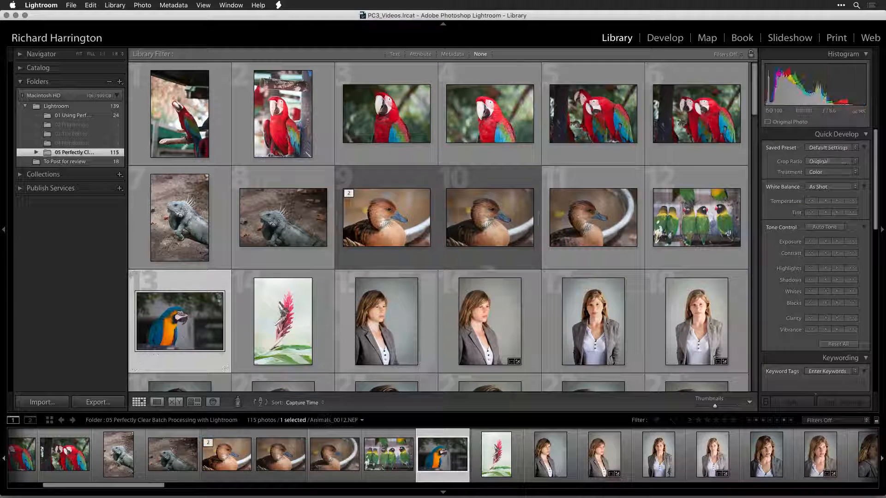
left_click(664, 243, "super")
left_click(677, 139, "super")
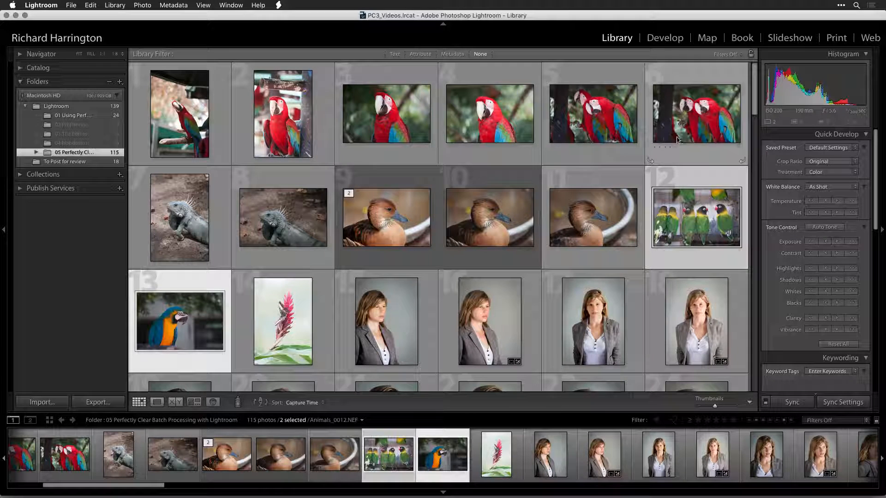
left_click(539, 122, "super")
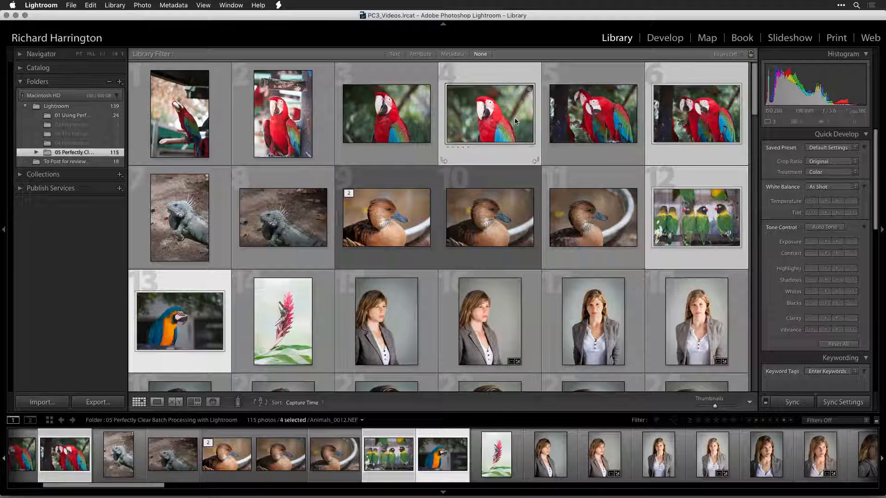
left_click(299, 130, "super")
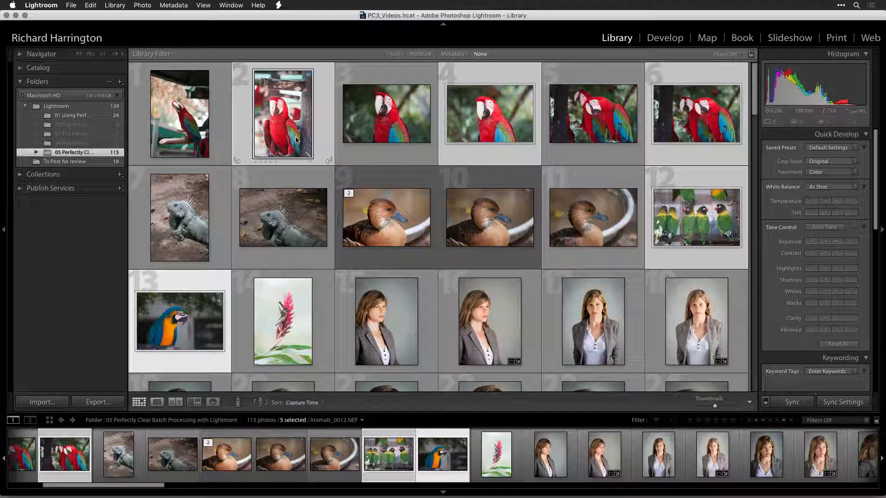
Edit the selected photos in Perfectly Clear Complete v3 as TIFF copies with Lightroom adjustments, using sRGB color space.
left_click(140, 4)
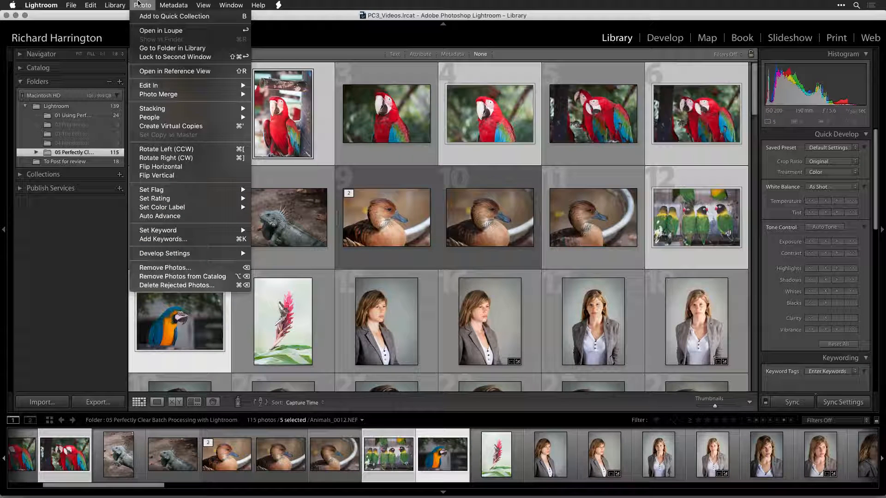
mouse_move(163, 87)
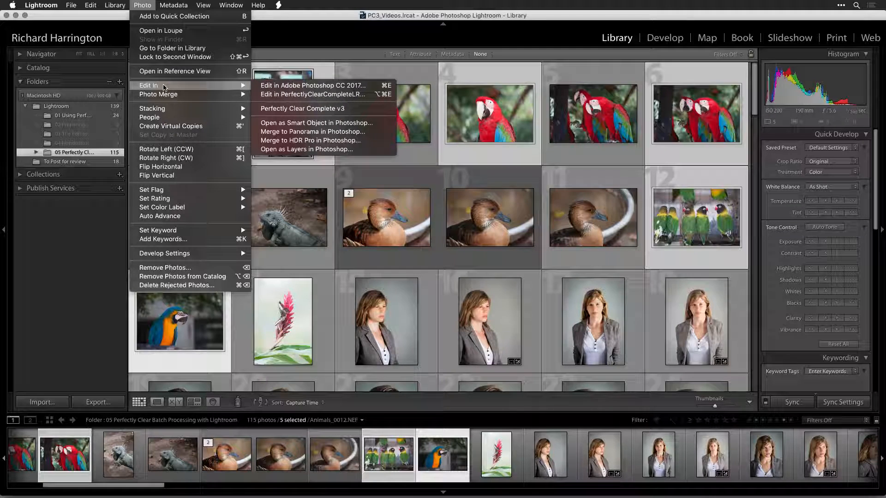
left_click(289, 109)
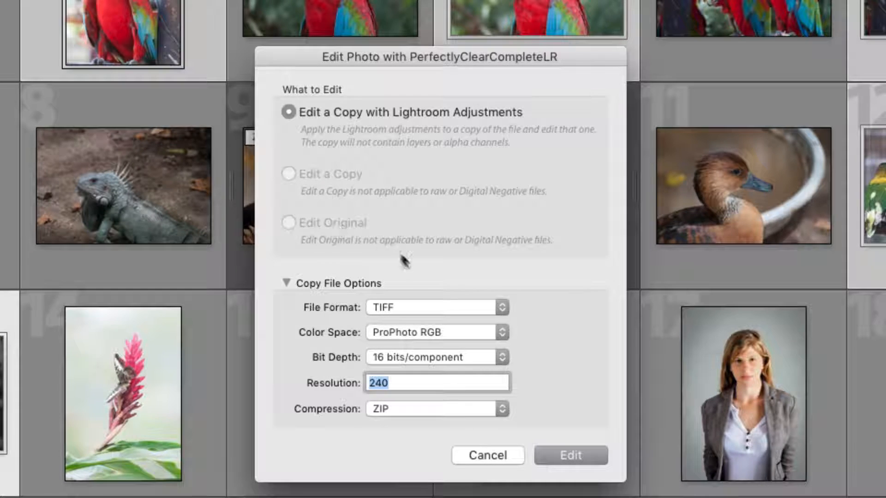
left_click(442, 302)
left_click(442, 304)
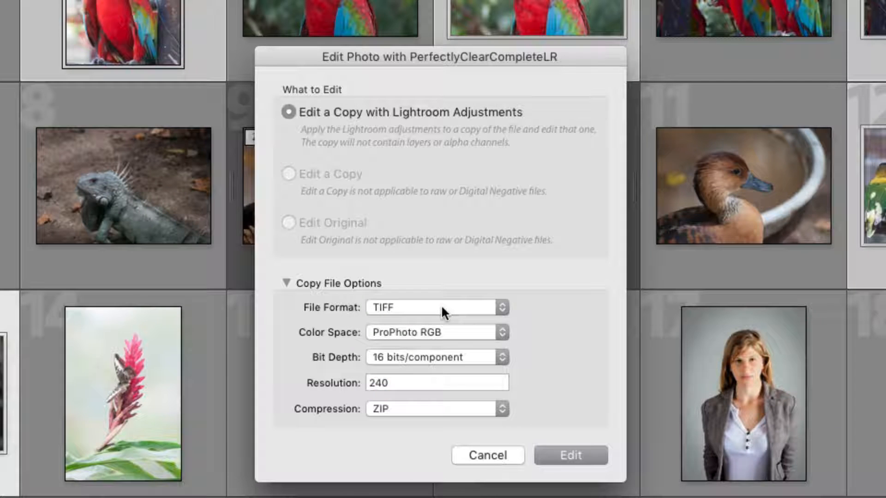
left_click(446, 325)
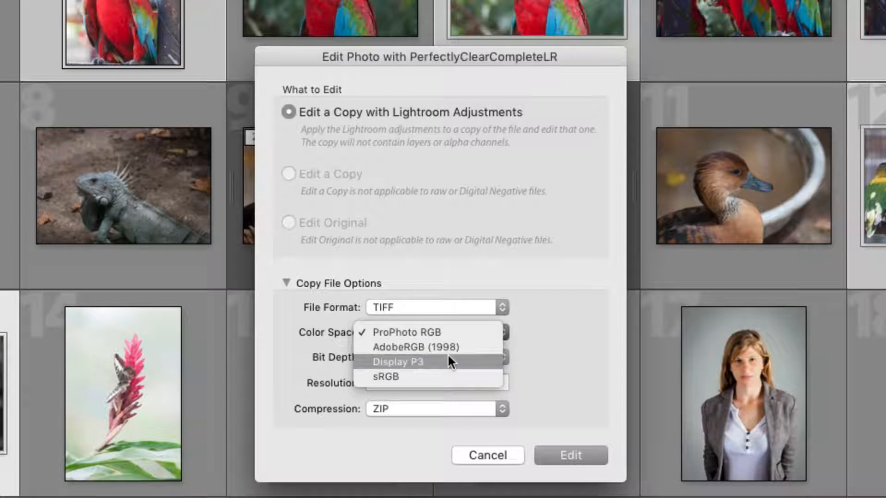
left_click(448, 372)
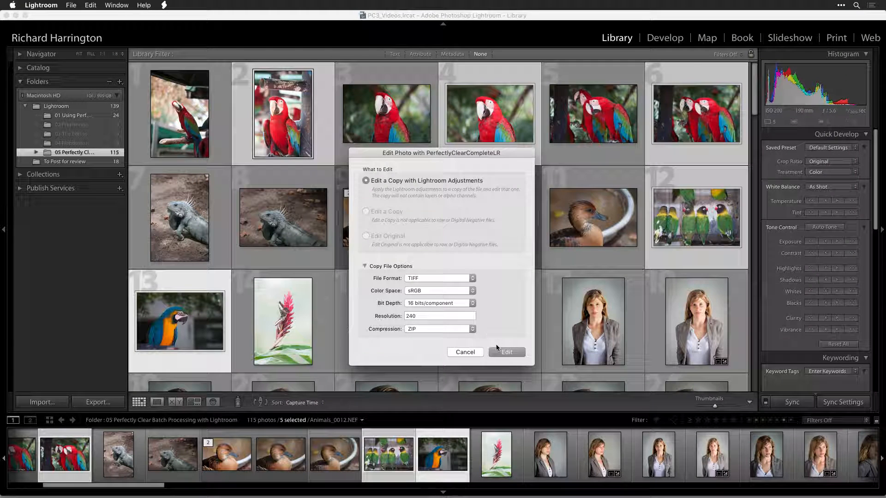
left_click(499, 352)
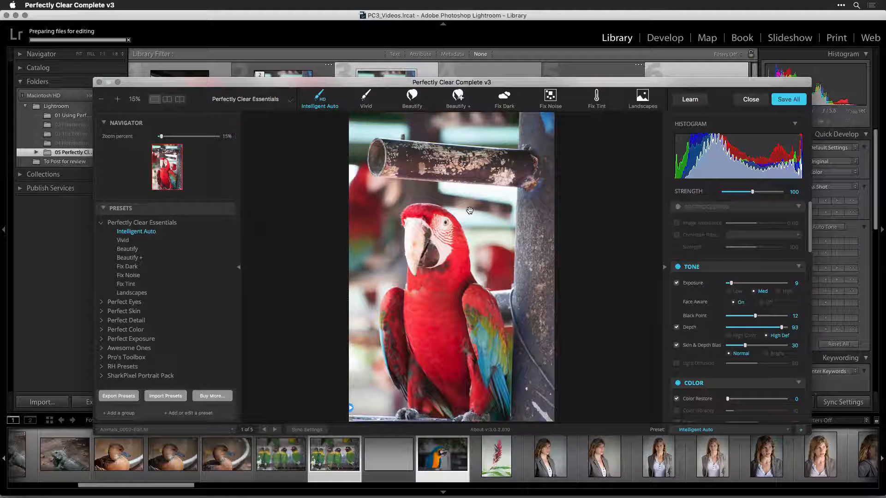
Toggle between the original and corrected previews of the first macaw photo to compare them.
left_click(509, 233)
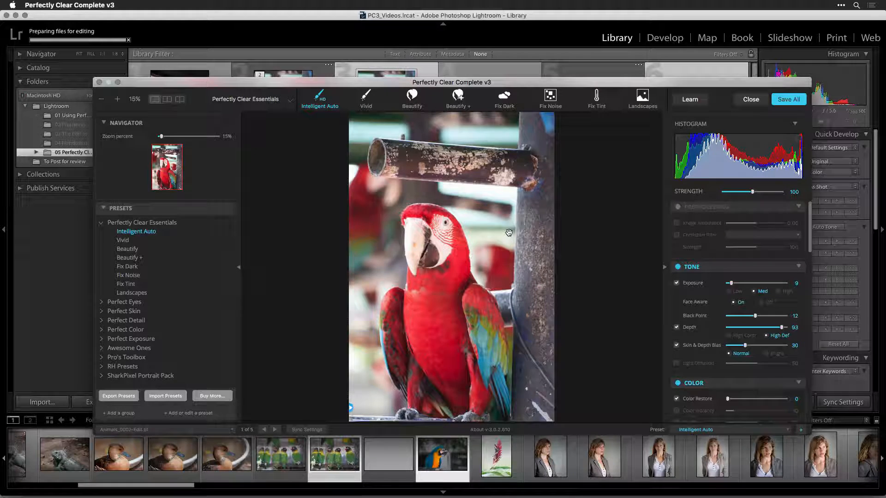
left_click(508, 233)
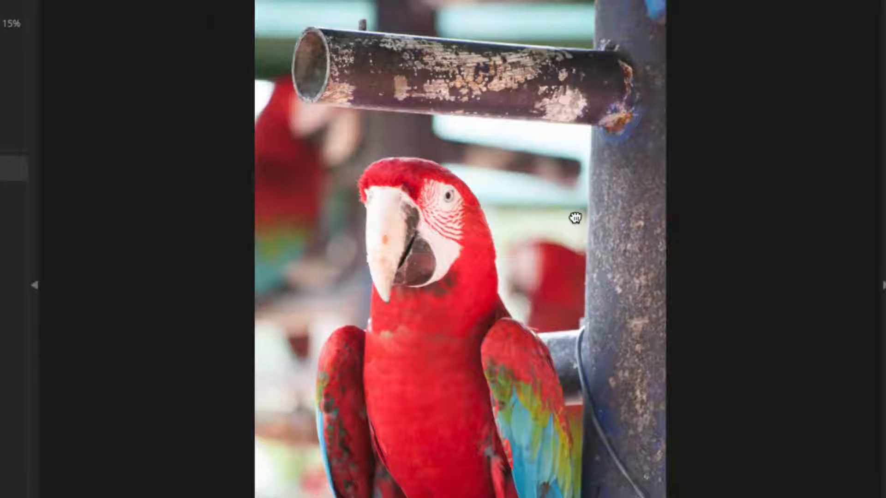
key("space")
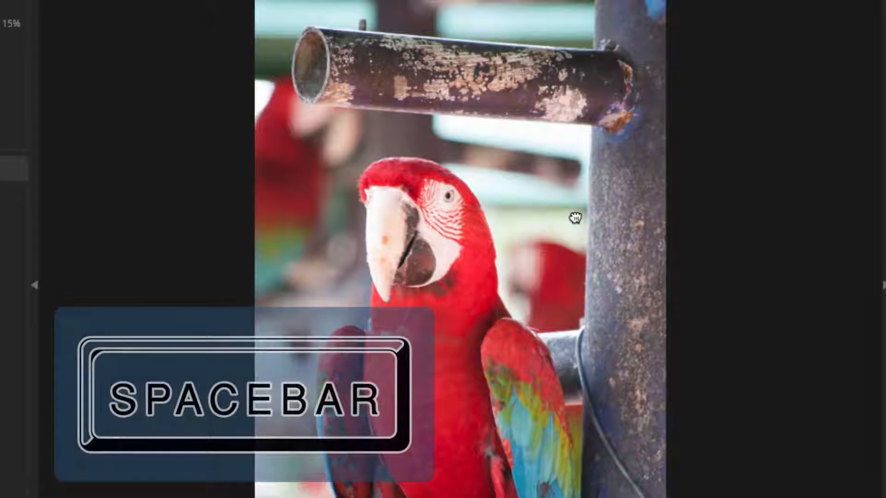
key("space")
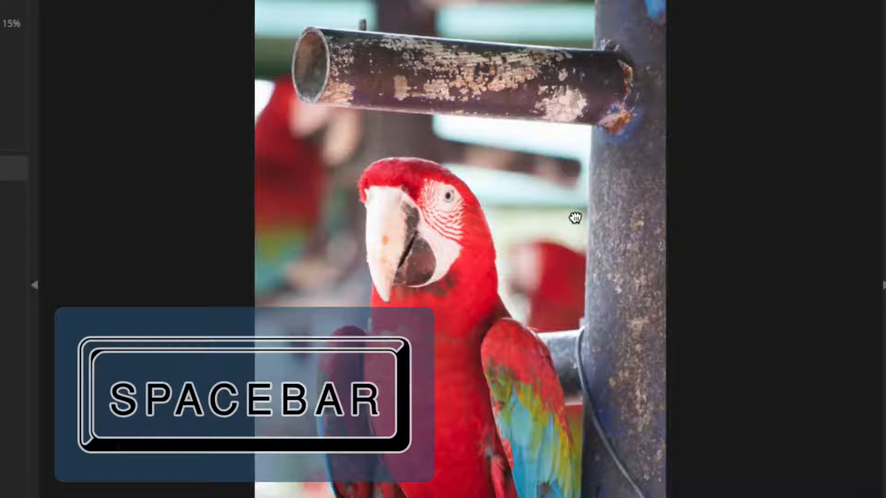
key("space")
key("space")
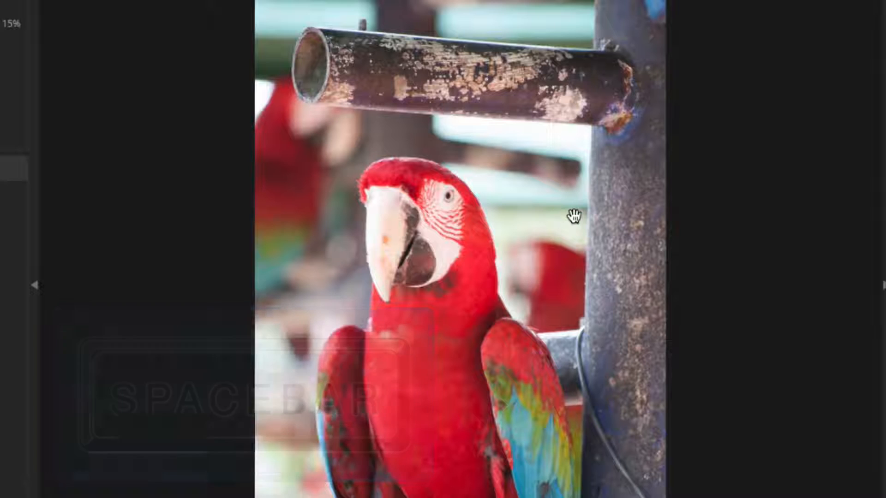
key("space")
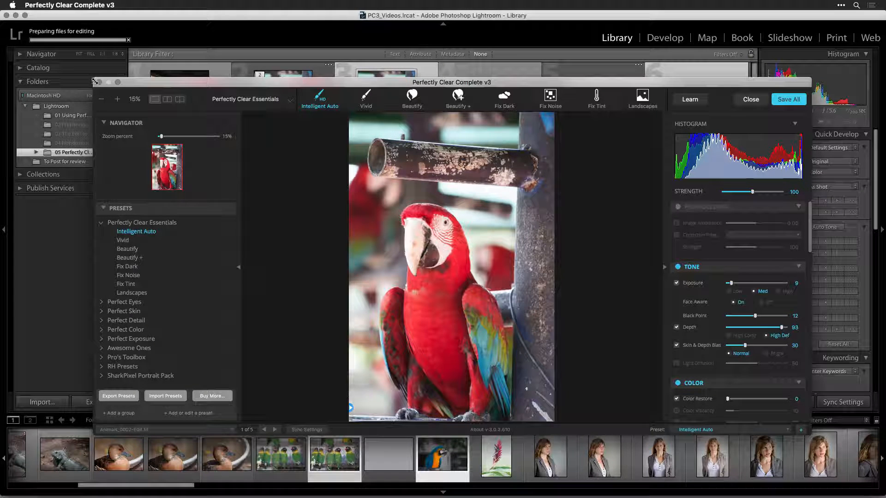
Enlarge the Perfectly Clear window to fill the screen and toggle the side panels.
left_click_drag(94, 82, 29, 39)
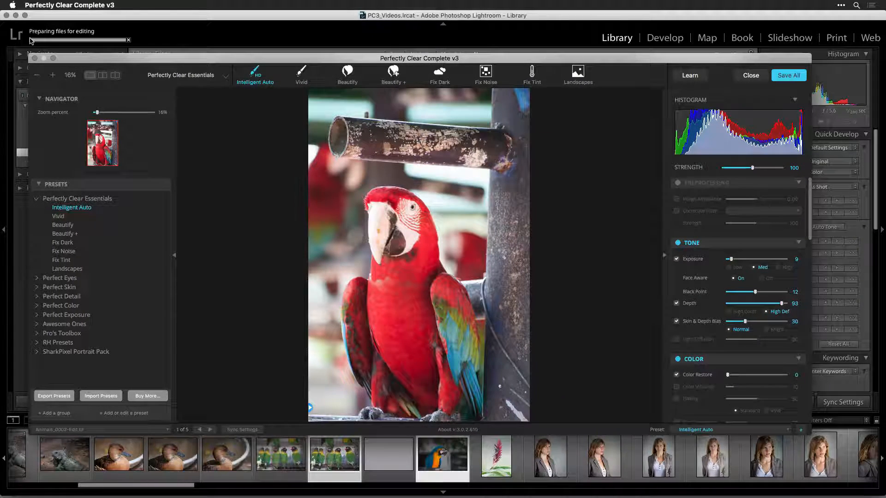
left_click(54, 58)
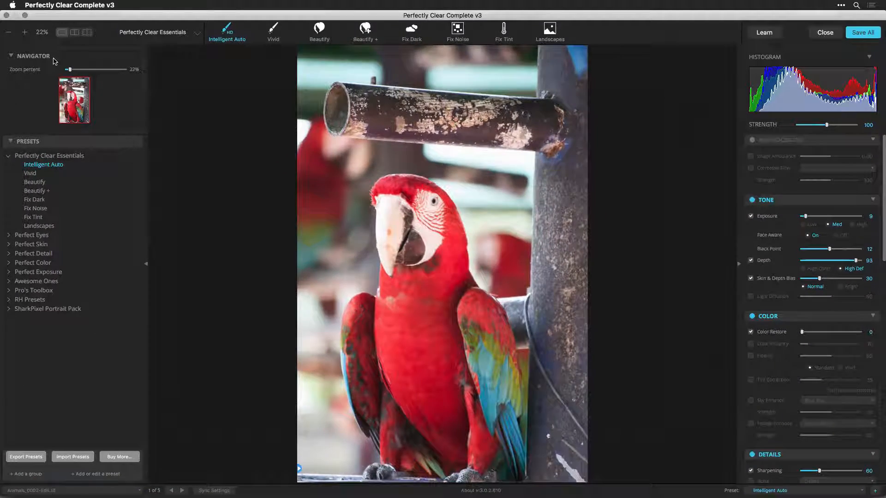
key("grave")
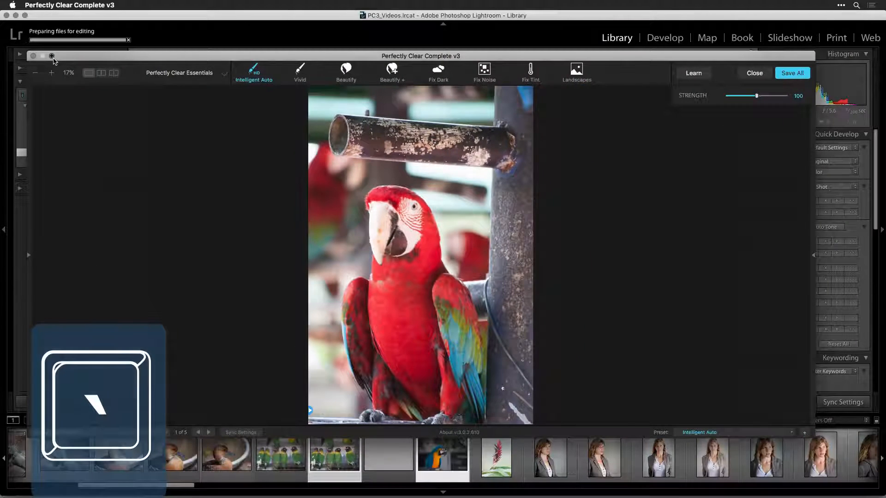
left_click(53, 59)
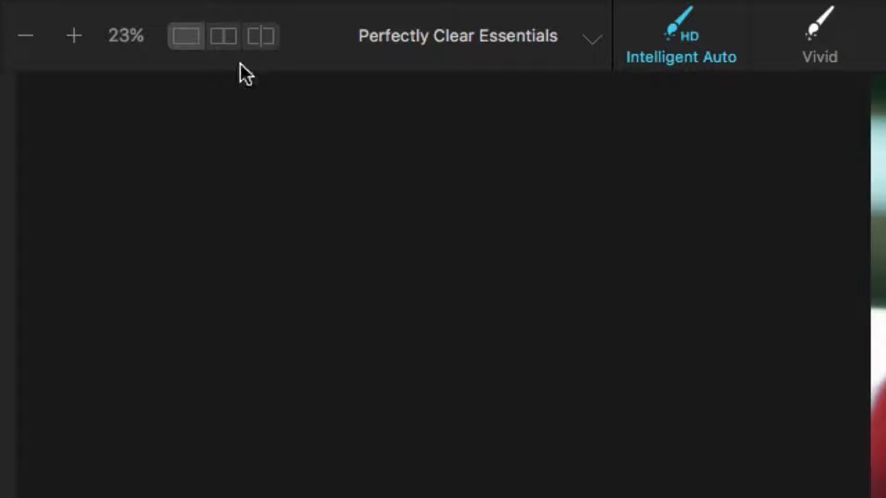
Show before and after side by side and apply the Landscapes preset.
left_click(221, 37)
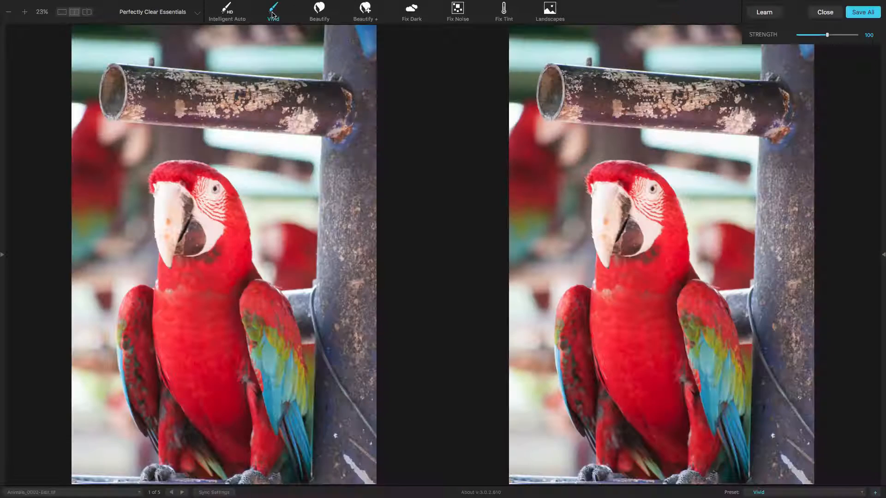
left_click(539, 9)
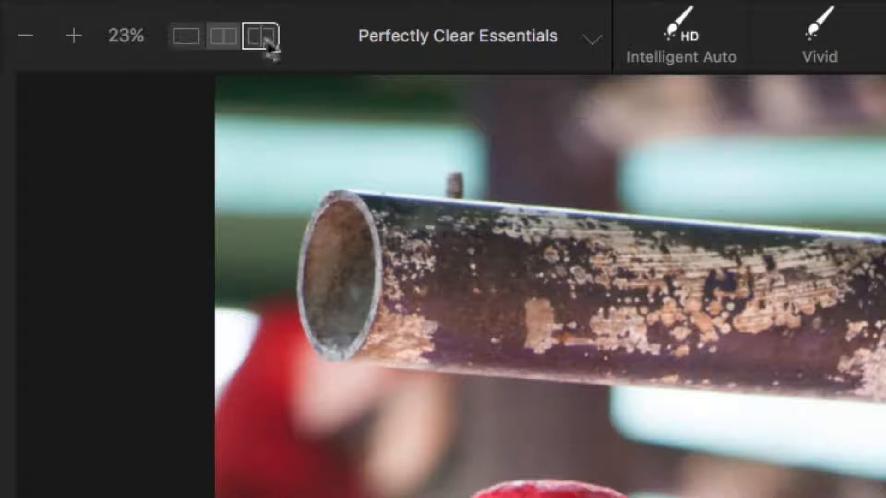
Switch to the split before/after view and move the divider toward the left.
left_click(254, 37)
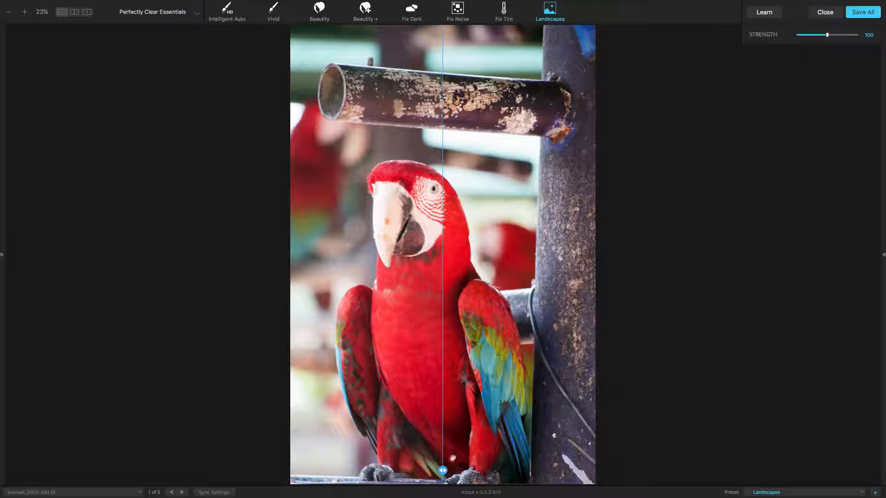
left_click_drag(442, 470, 328, 467)
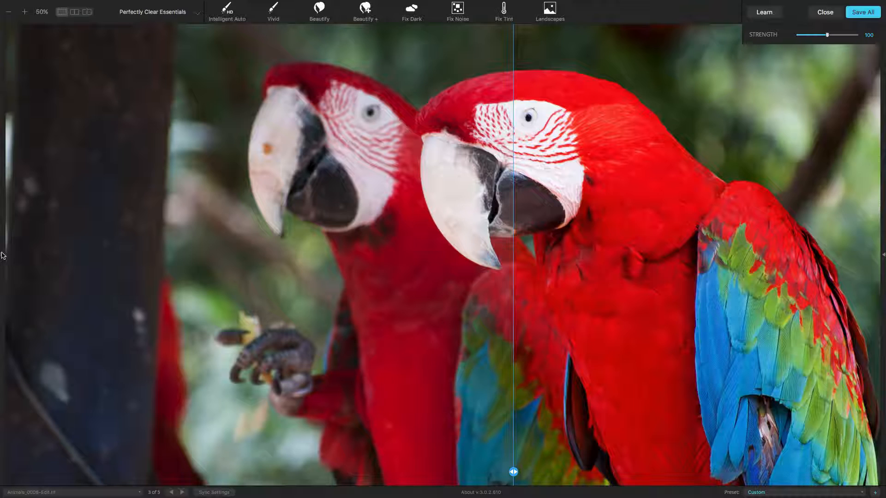
Show the navigator and adjustment side panels, zooming the macaw preview to about 125% and back to fit.
left_click(4, 255)
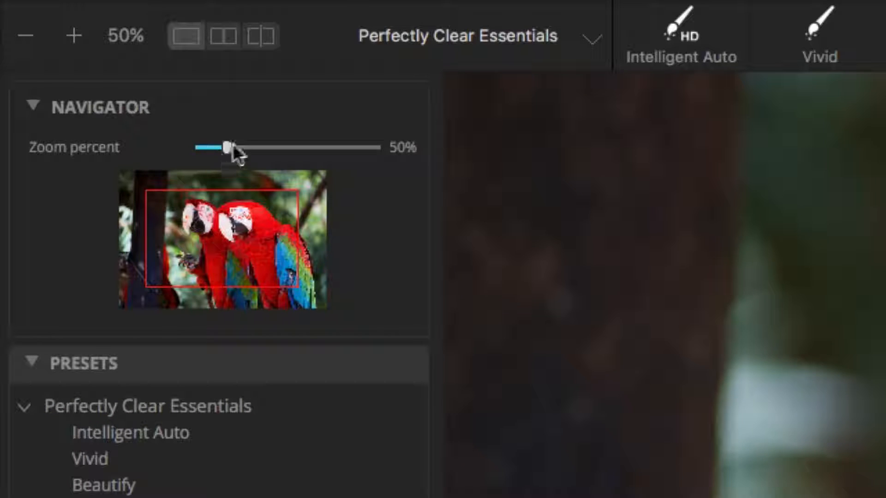
left_click_drag(233, 146, 254, 147)
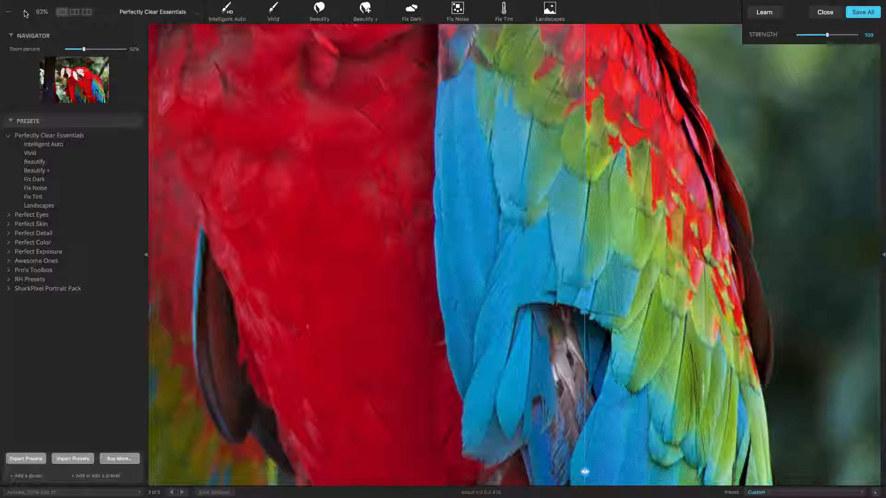
left_click(74, 36)
left_click(26, 13)
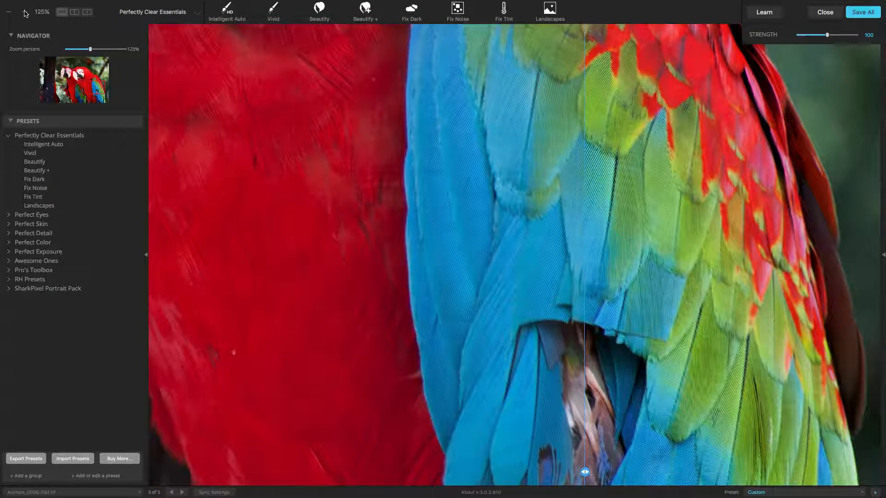
key("z")
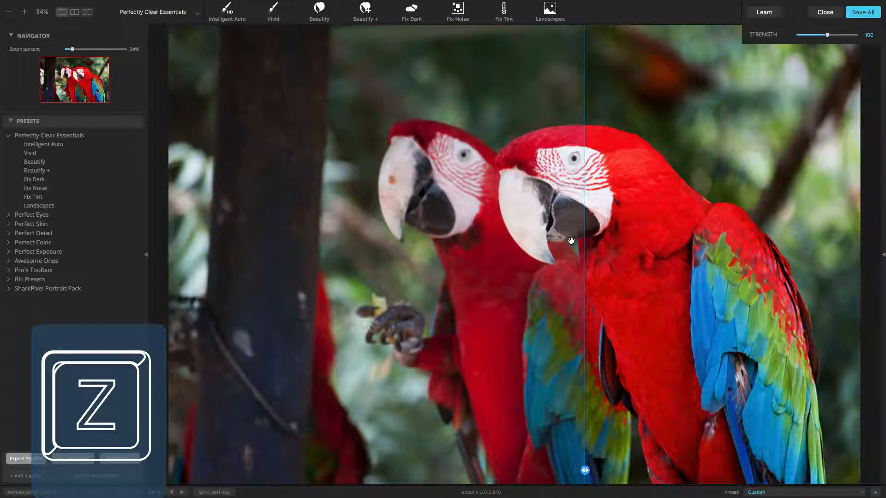
key("z")
key("z")
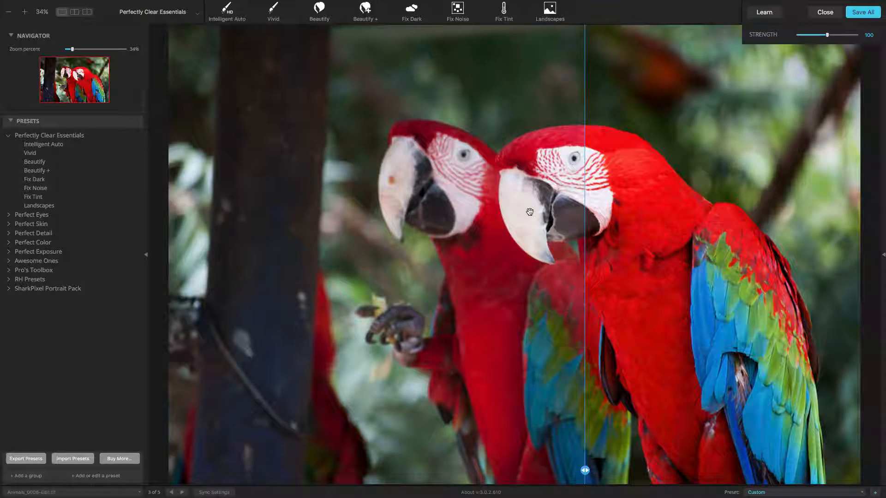
key("Tab")
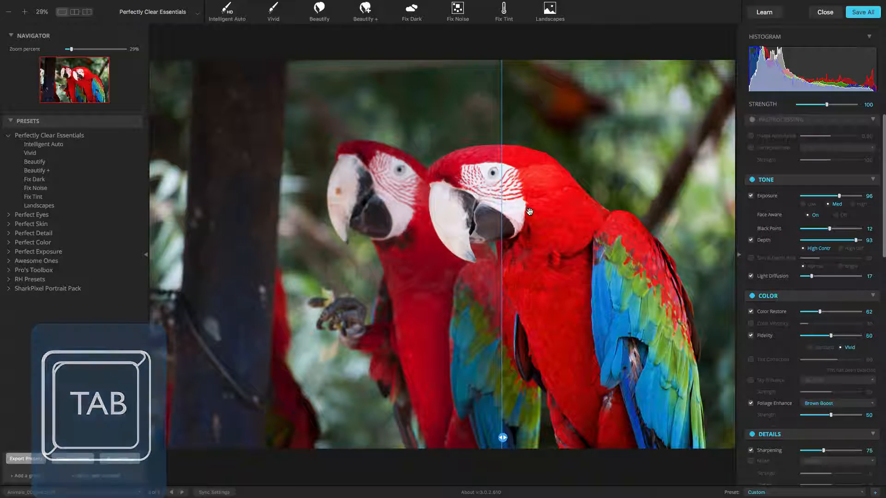
Expand the Perfect Detail preset group and apply the iAuto Details preset, then the Razor Sharp preset.
left_click(8, 135)
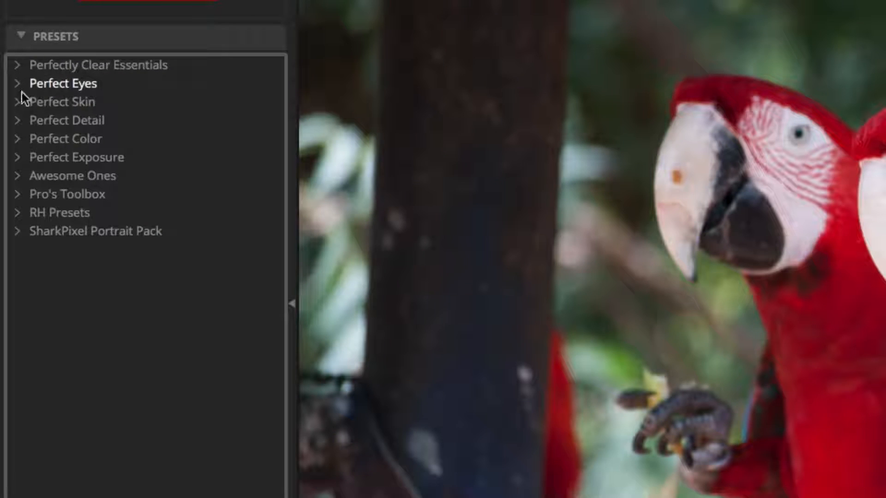
left_click(18, 121)
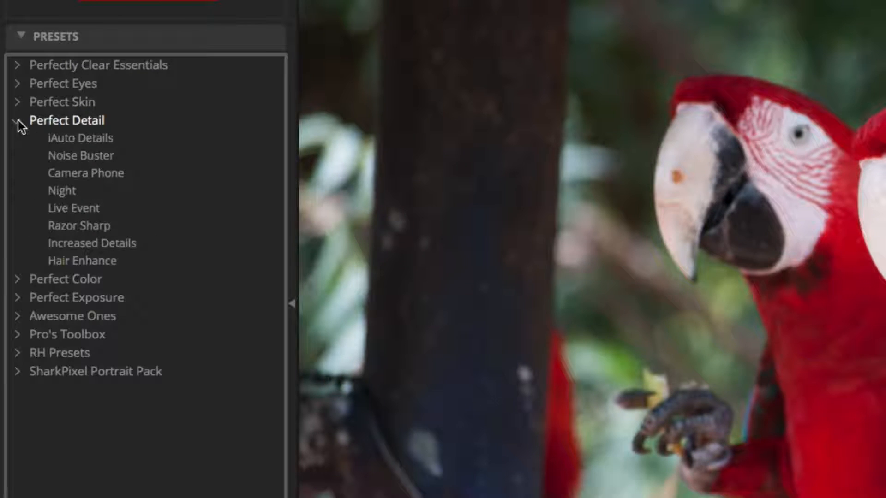
left_click(62, 138)
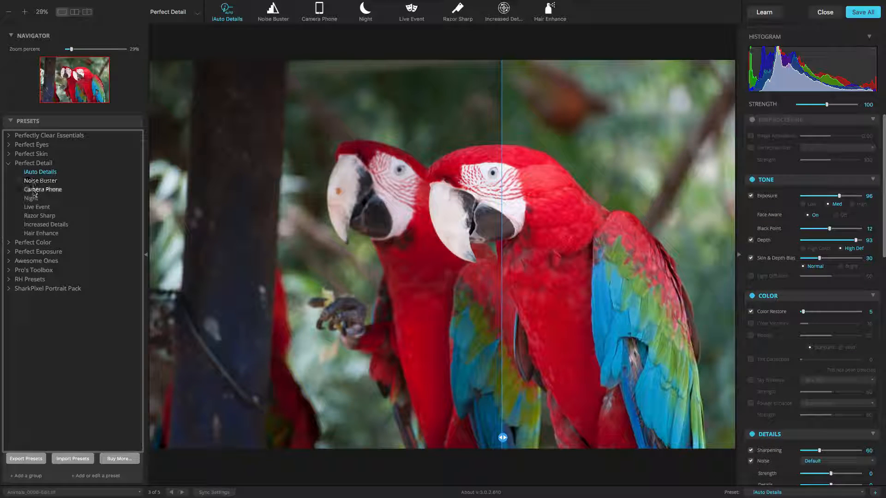
left_click(34, 216)
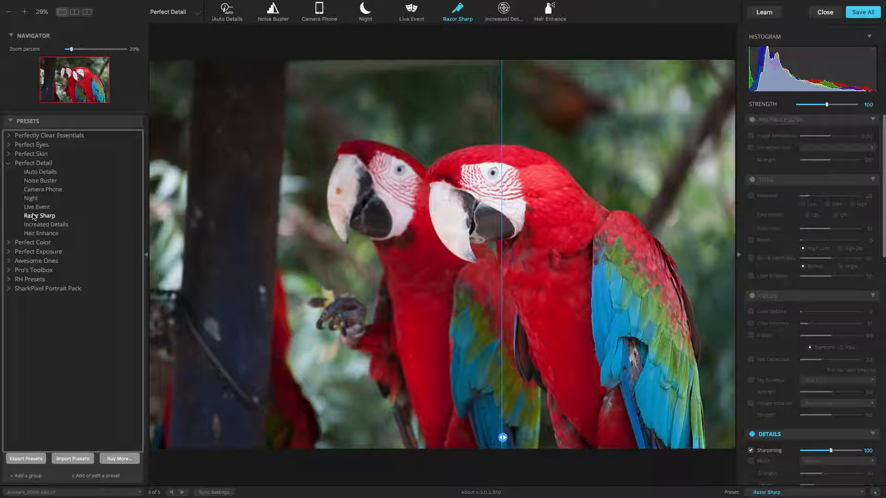
Expand the Awesome Ones and Pro's Toolbox preset groups and zoom the preview to 100% on the macaw's head.
left_click(8, 261)
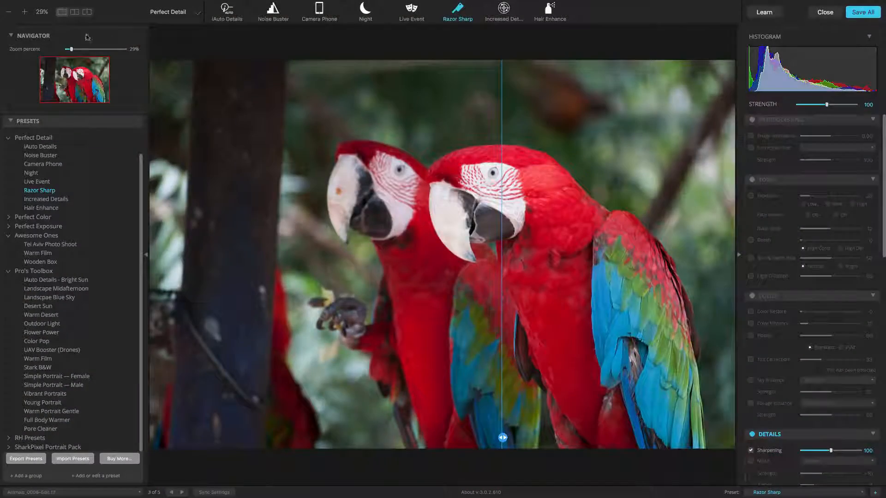
double_click(539, 213)
left_click_drag(597, 250, 455, 203)
left_click_drag(540, 190, 383, 376)
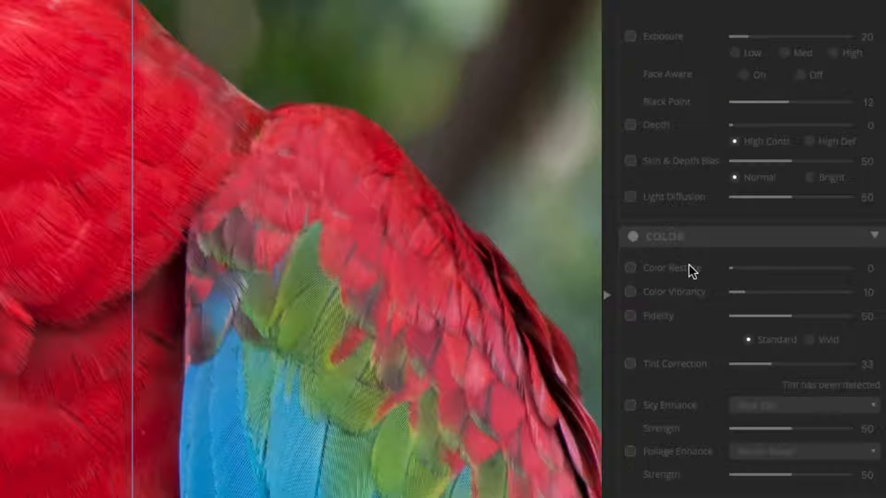
Enable Color Restore at 56, Depth at 41 with High Def, Skin & Depth Bias at 67 Bright, and Fidelity at 29.
left_click(688, 268)
left_click_drag(731, 268, 765, 272)
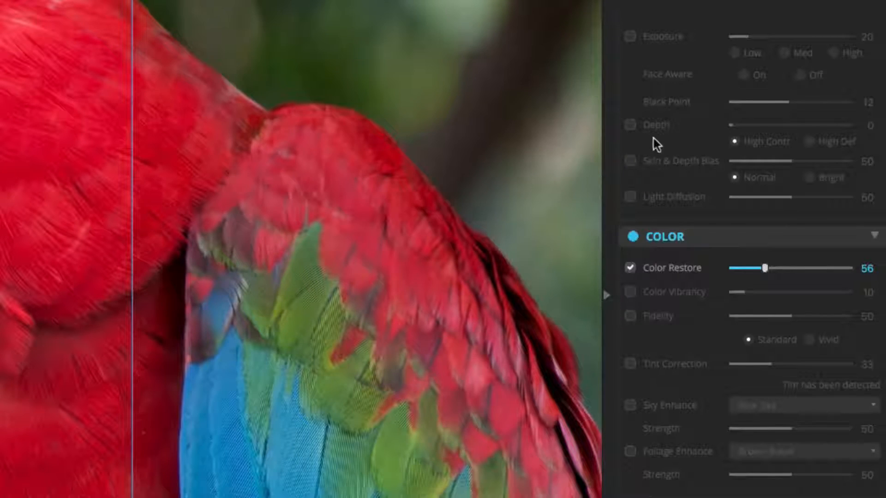
left_click(640, 128)
left_click(813, 144)
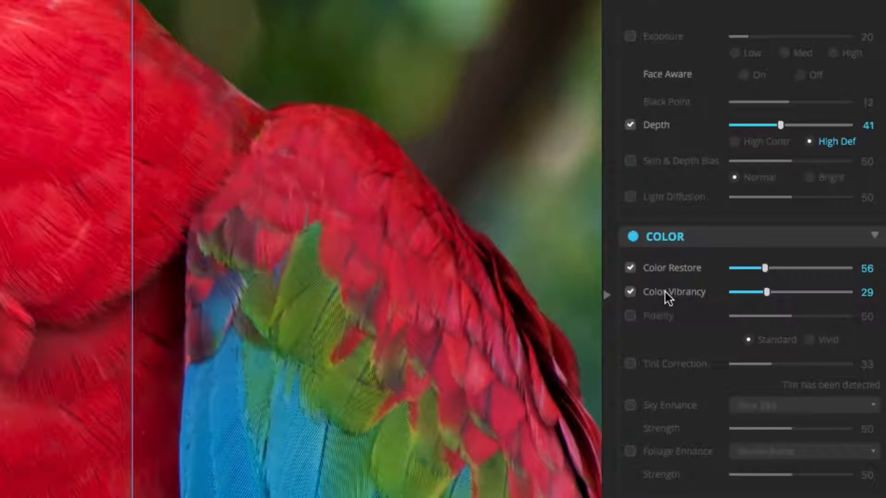
left_click(665, 292)
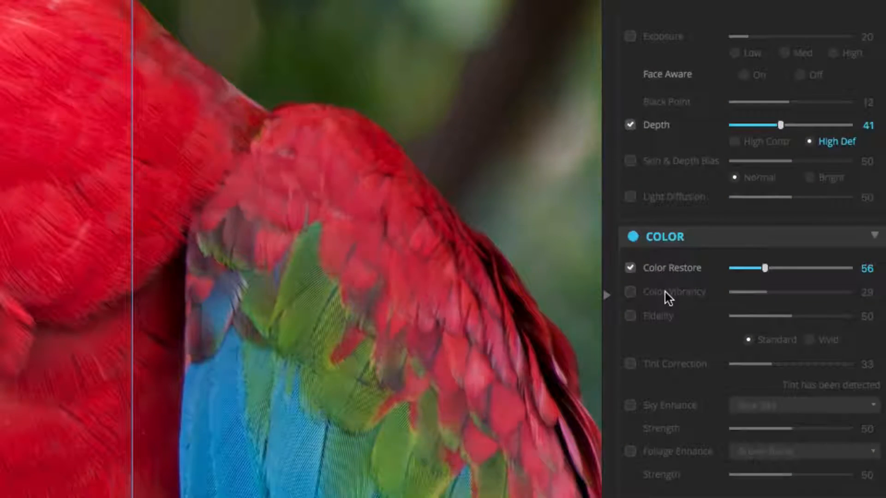
left_click(657, 315)
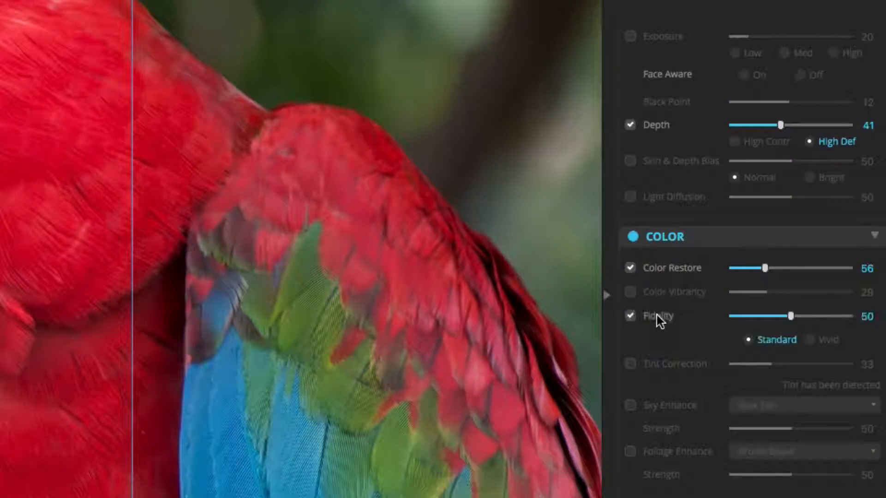
left_click(765, 317)
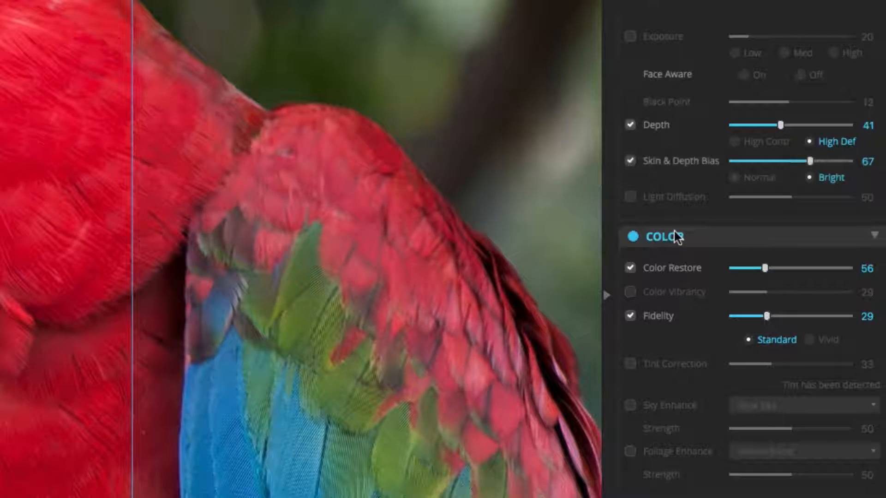
Toggle the Color section off and on, collapsing and expanding it, to compare its effect on the feathers.
left_click(675, 233)
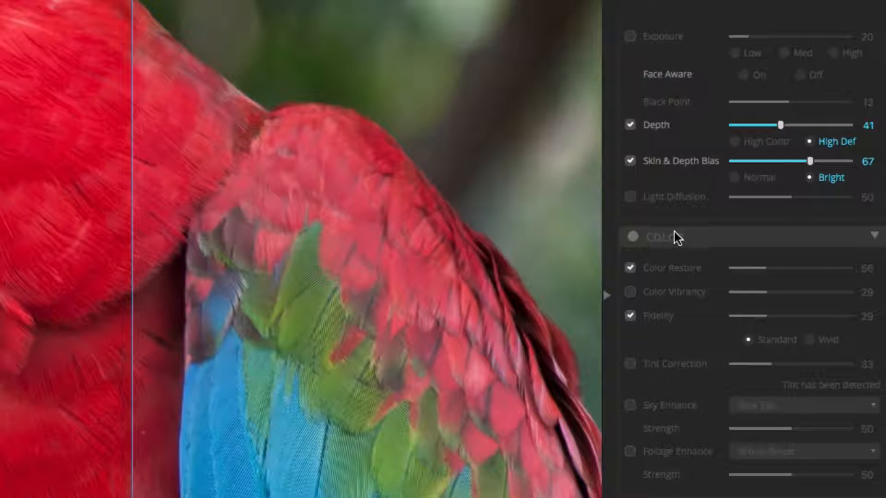
left_click(674, 233)
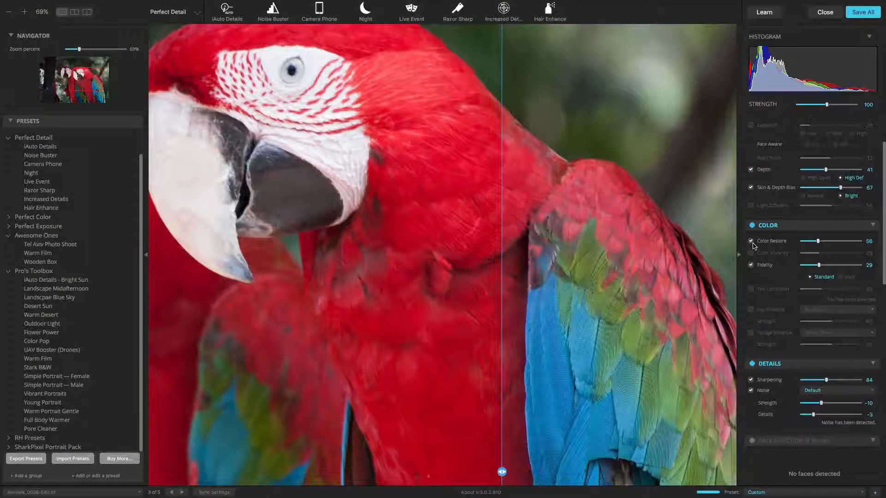
left_click(782, 228)
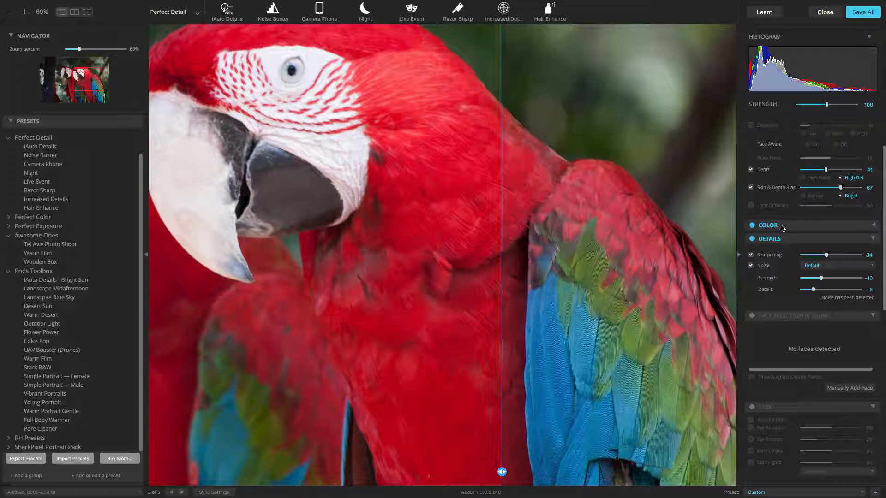
left_click(781, 227)
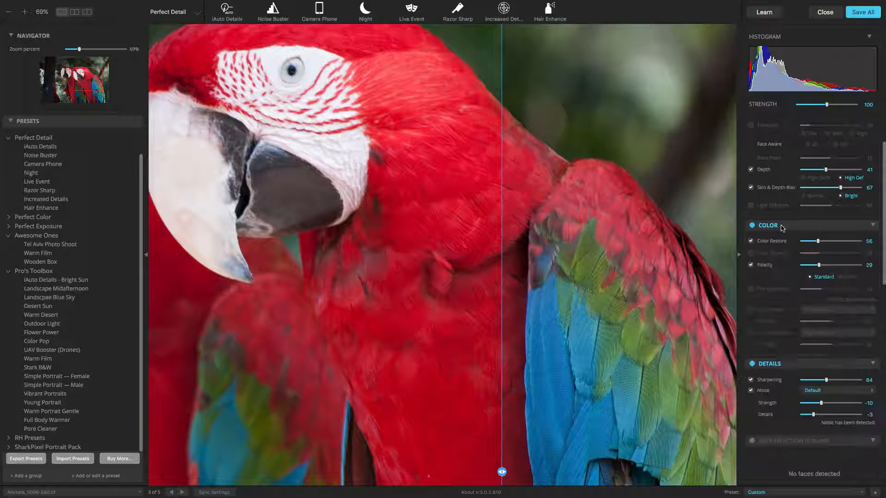
left_click(774, 225)
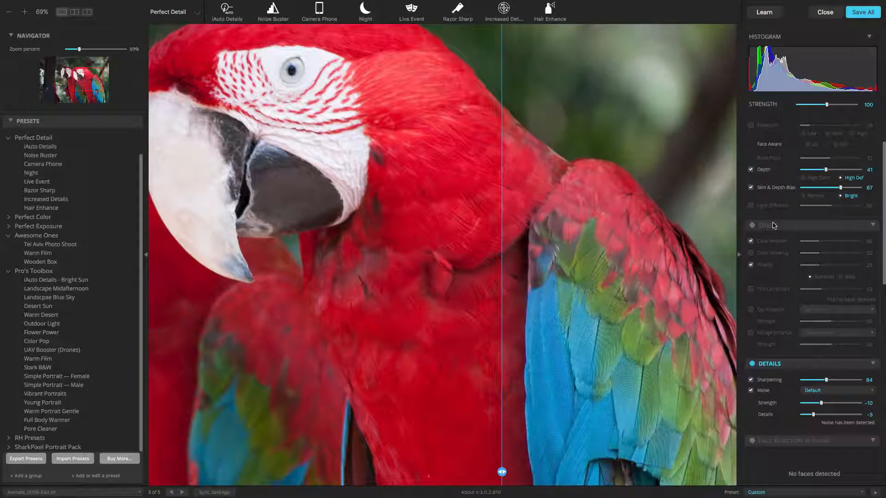
left_click(774, 225)
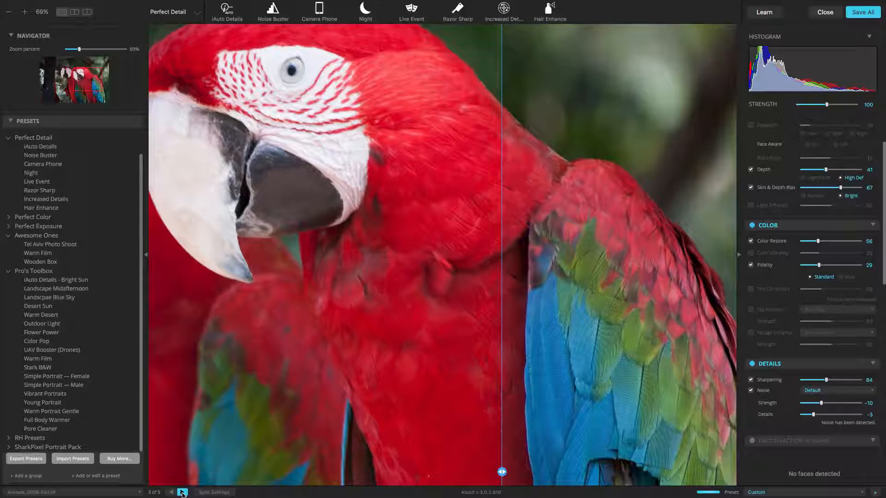
Move to the next photo of lovebirds and shift the split divider toward the left.
left_click(548, 481)
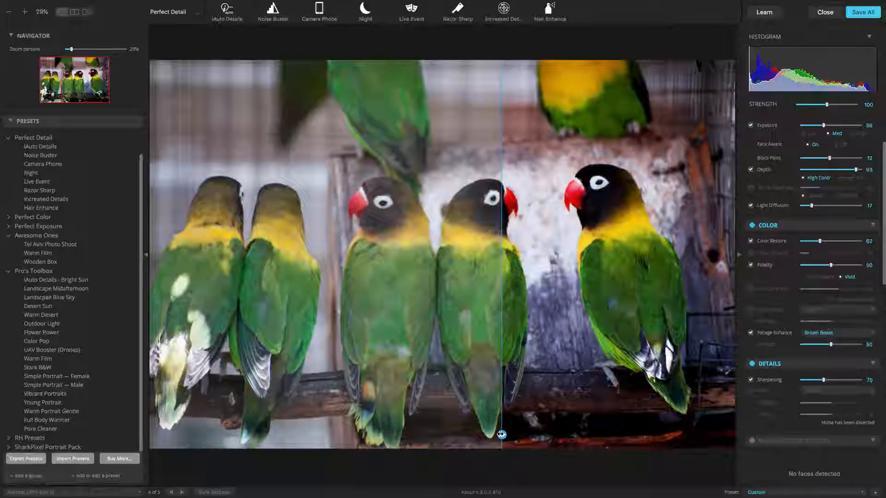
left_click_drag(497, 430, 217, 430)
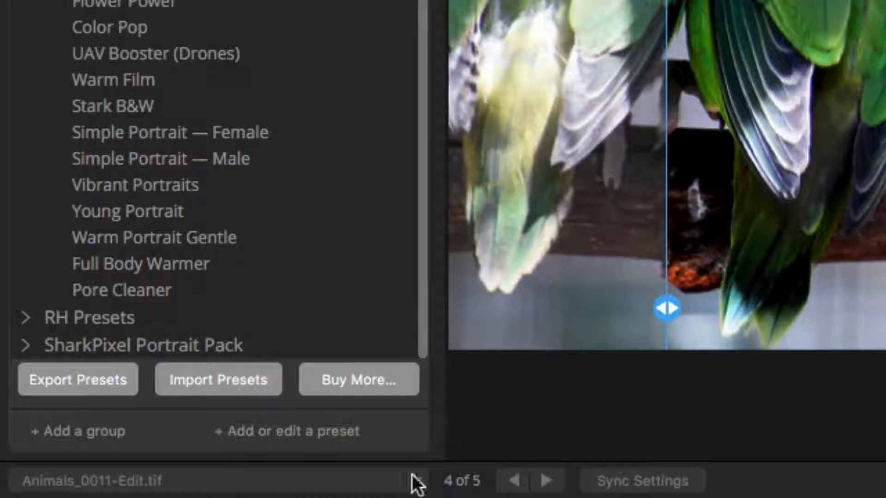
Open the plugin's About dialog, launch the Apps Manager, and open the Perfectly Clear Complete card's menu.
left_click(413, 480)
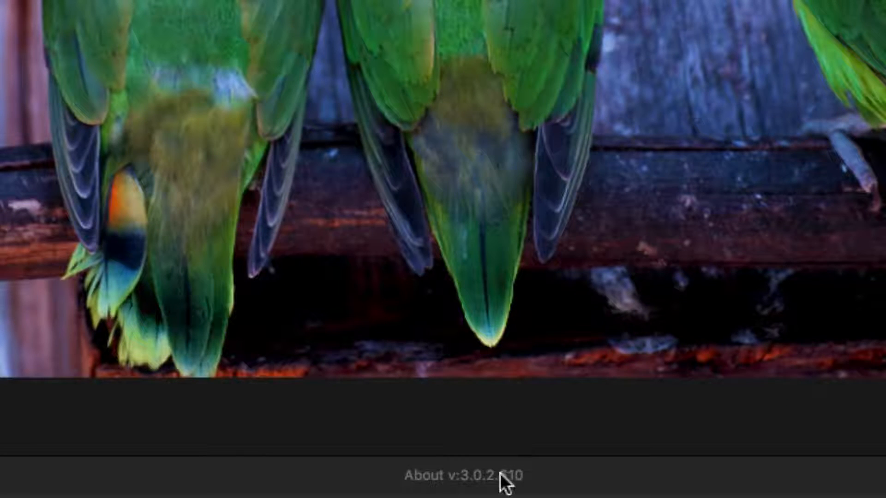
left_click(502, 475)
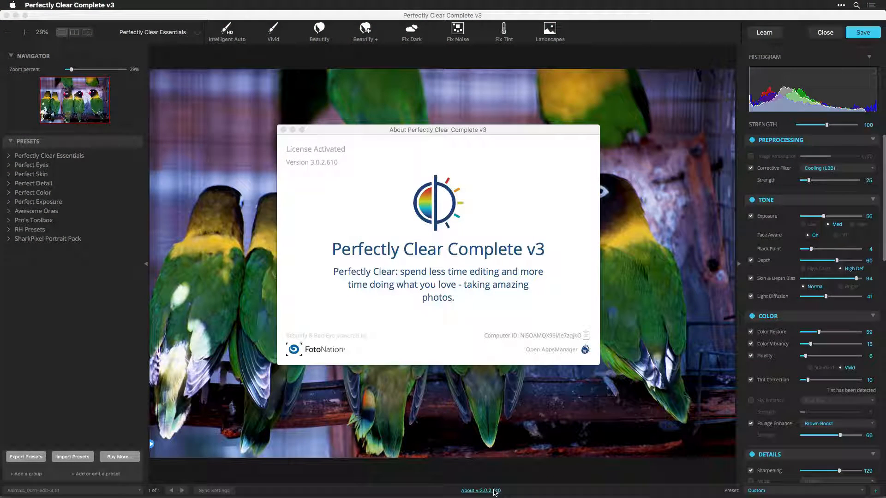
left_click(548, 351)
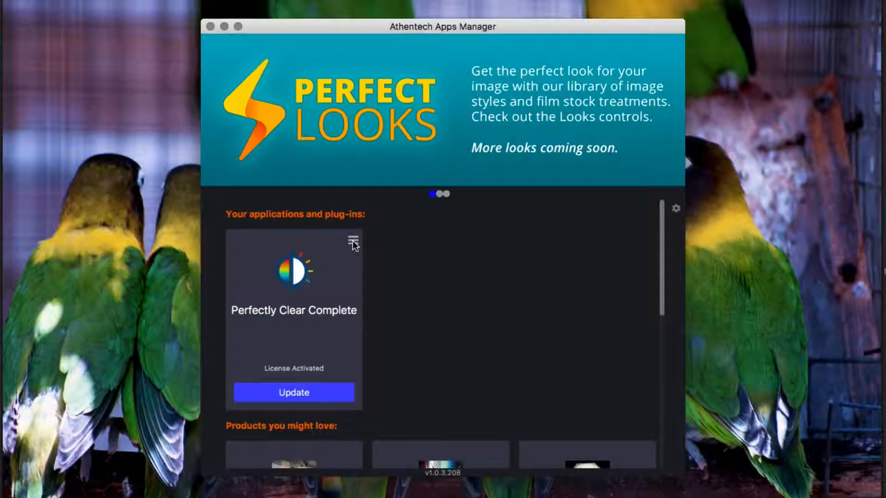
left_click(352, 240)
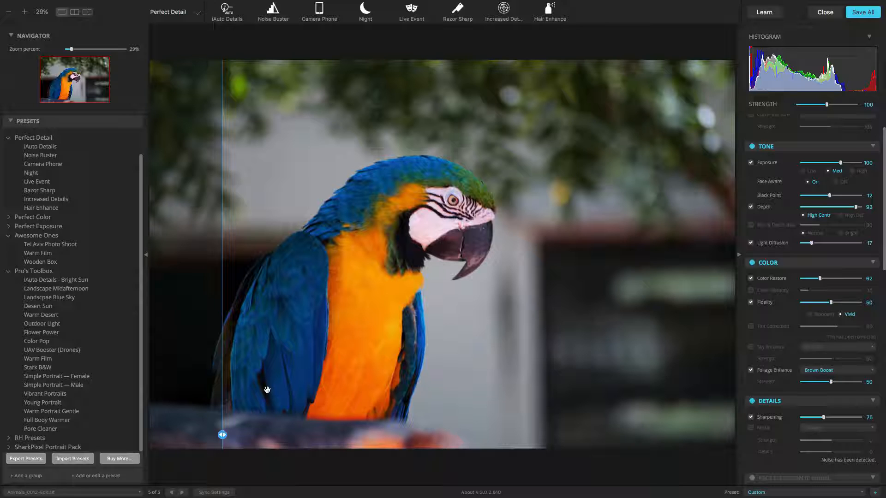
On the blue-and-gold macaw, set Exposure mode to High and Depth to 46, trying High Def before returning to High Contr.
left_click(852, 171)
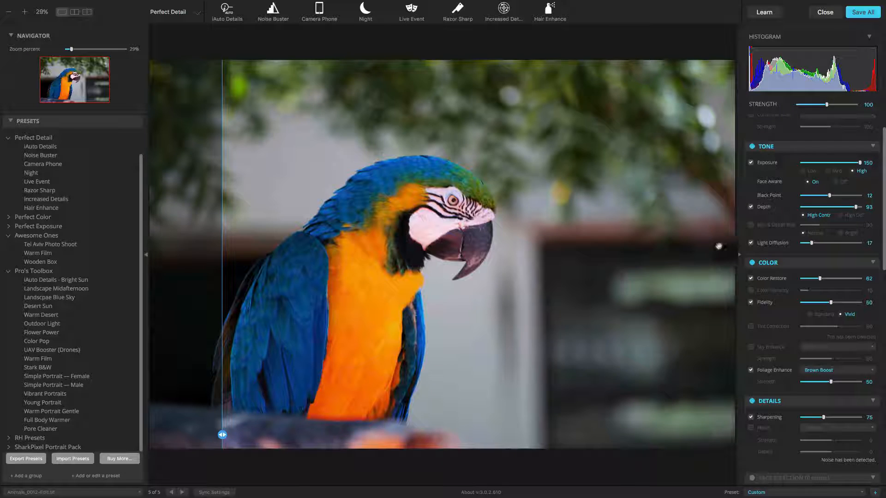
left_click(828, 207)
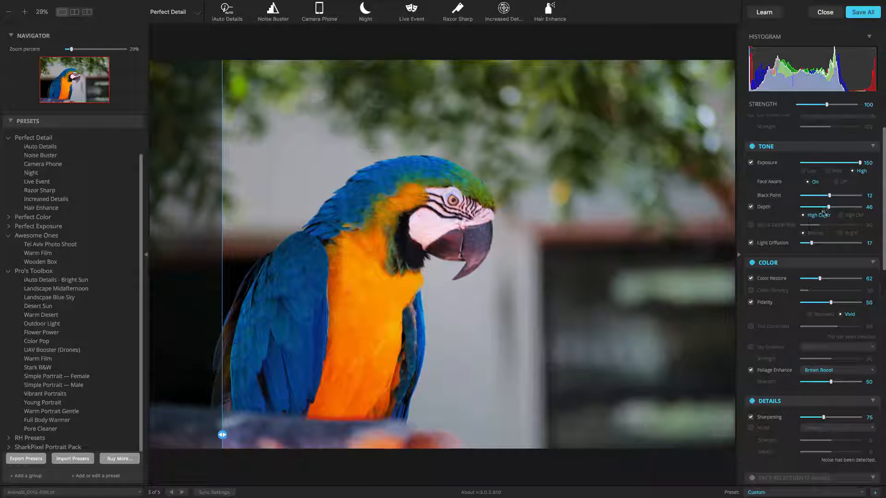
left_click(841, 216)
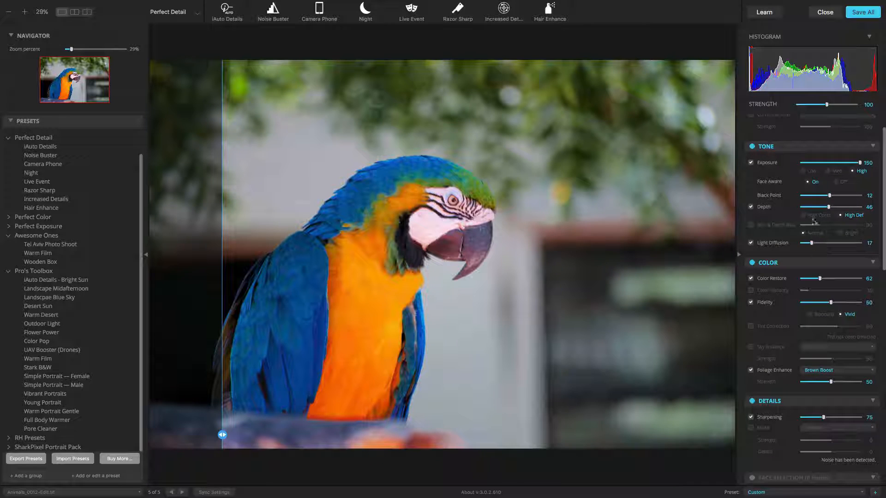
left_click(811, 217)
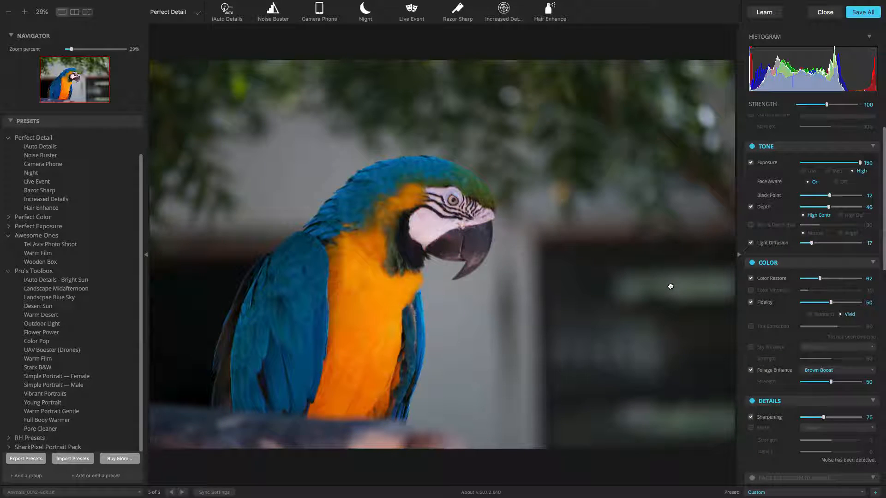